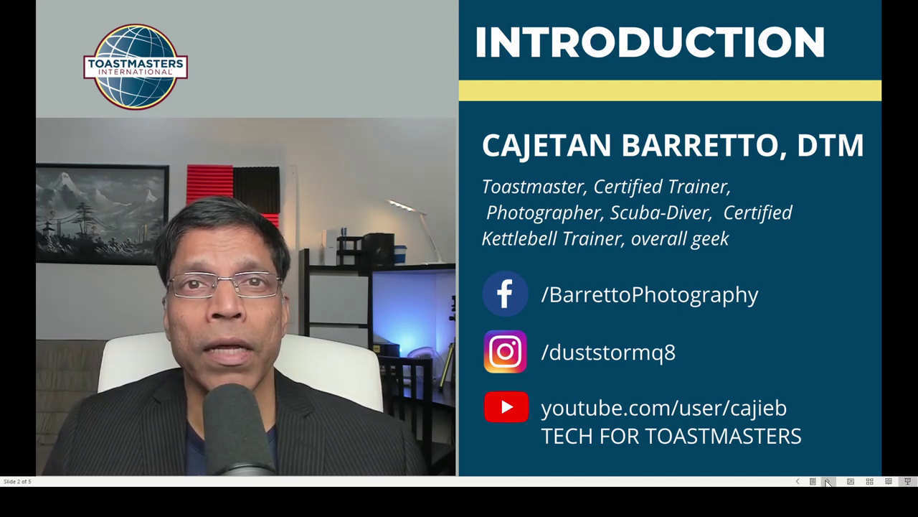
Advance the PowerPoint slideshow from slide 2 to slide 3, Ground Rules.
{"action": "left_click", "coordinate": [827, 481]}
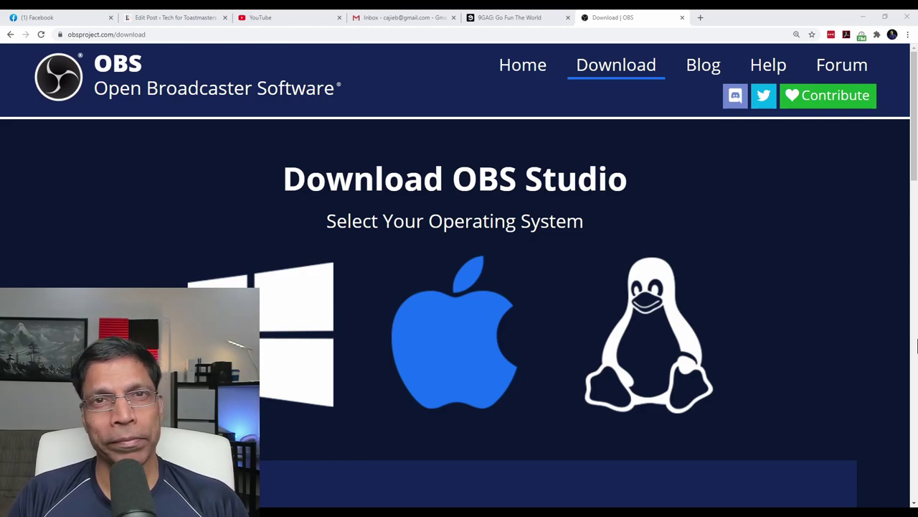
Scroll the obsproject.com download page down to the macOS Version 26.0 installer panel.
{"action": "scroll", "coordinate": [917, 346], "scroll_direction": "down", "scroll_amount": 4}
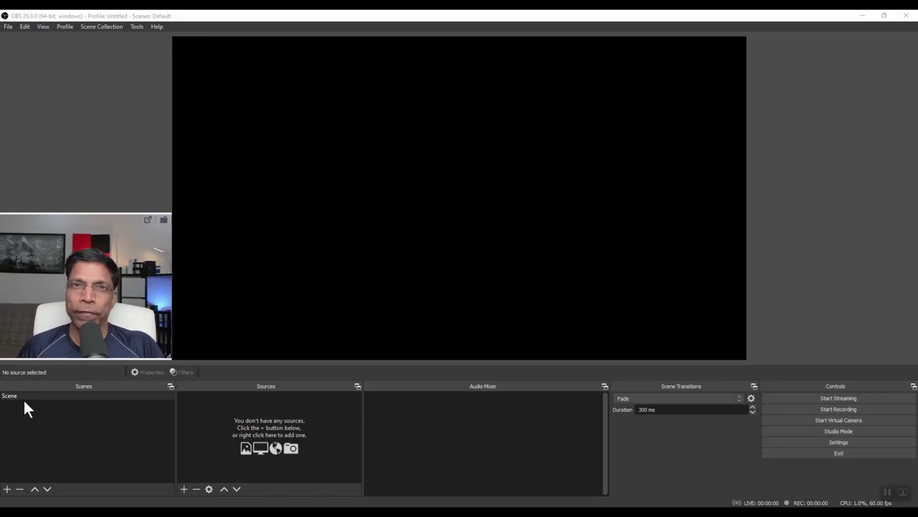
Rename the default scene in the Scenes dock to 'Scene 1'.
{"action": "left_click", "coordinate": [13, 397]}
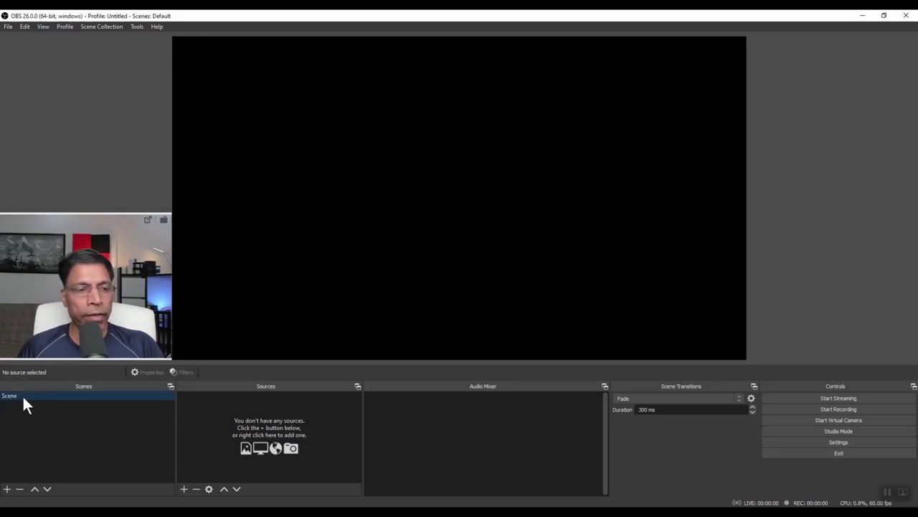
{"action": "right_click", "coordinate": [24, 397]}
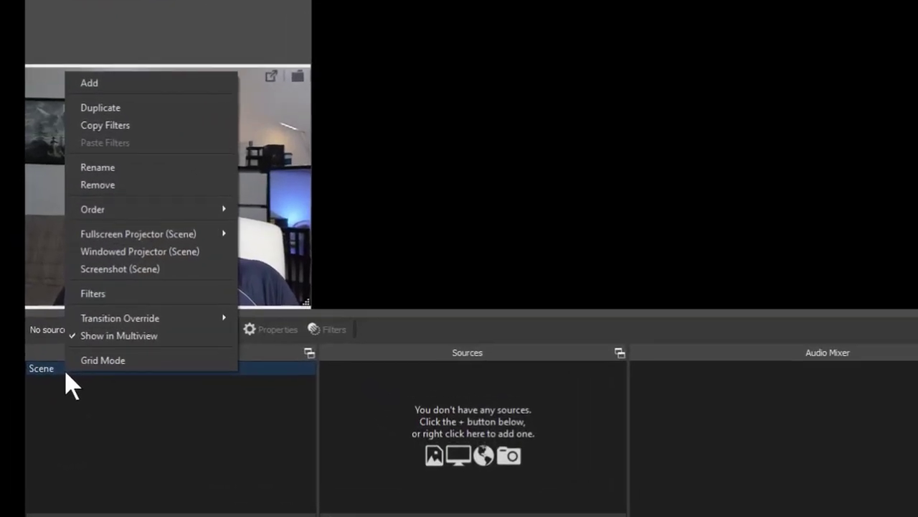
{"action": "left_click", "coordinate": [108, 167]}
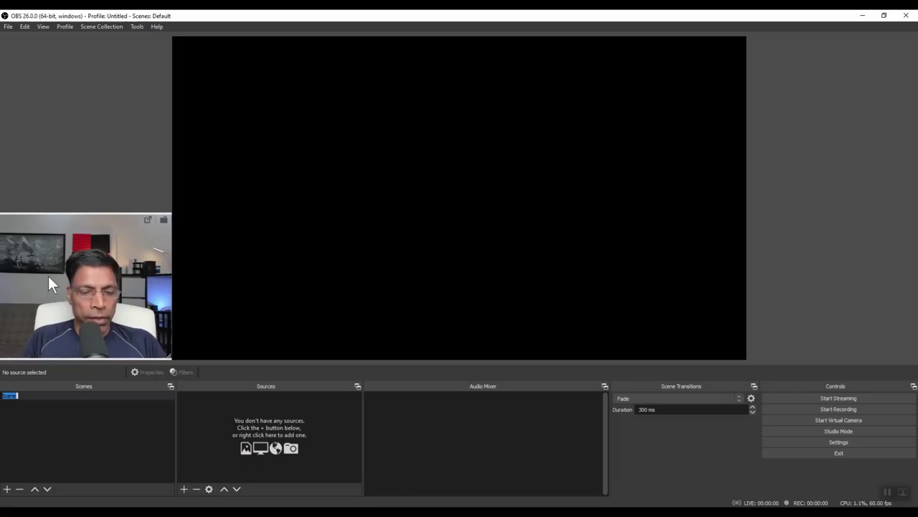
{"action": "type", "text": "Scen"}
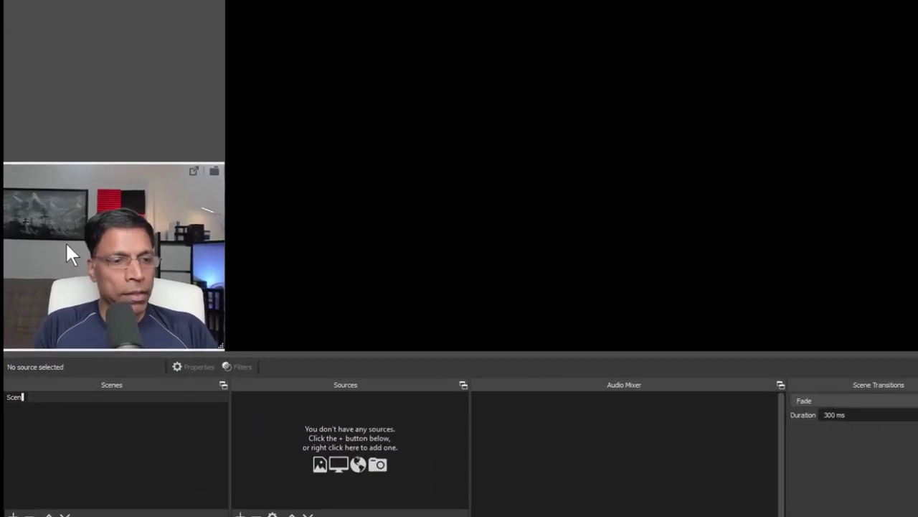
{"action": "type", "text": "e 1"}
{"action": "key", "text": "Return"}
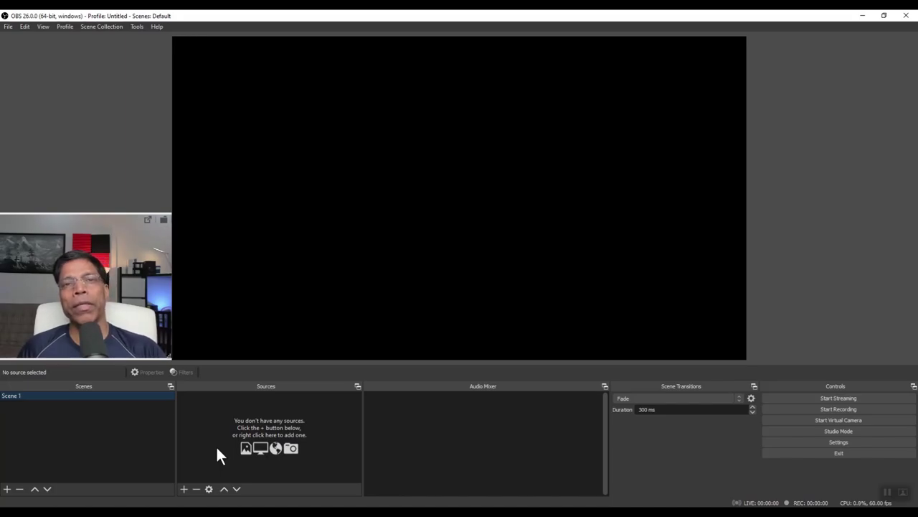
Add a Video Capture Device source named 'Logitech Webcam' using the BRIO 4K Stream Edition camera.
{"action": "left_click", "coordinate": [188, 490]}
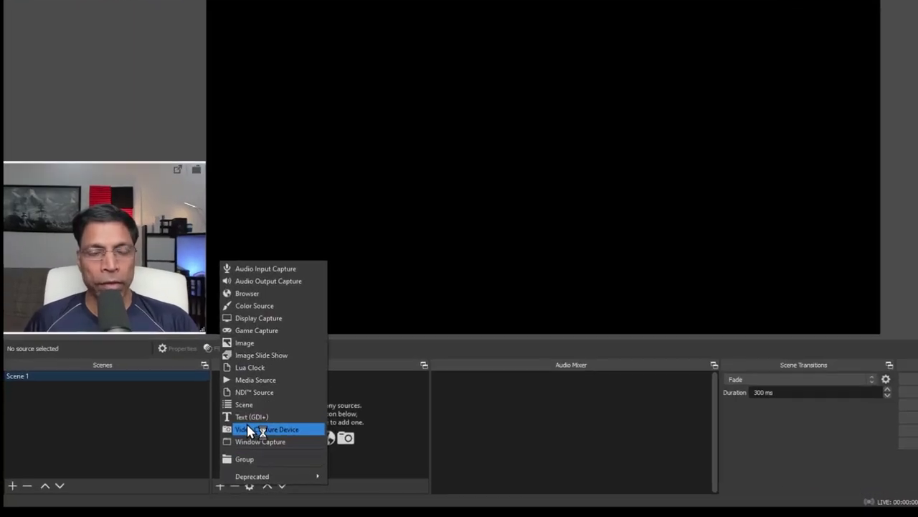
{"action": "left_click", "coordinate": [251, 430]}
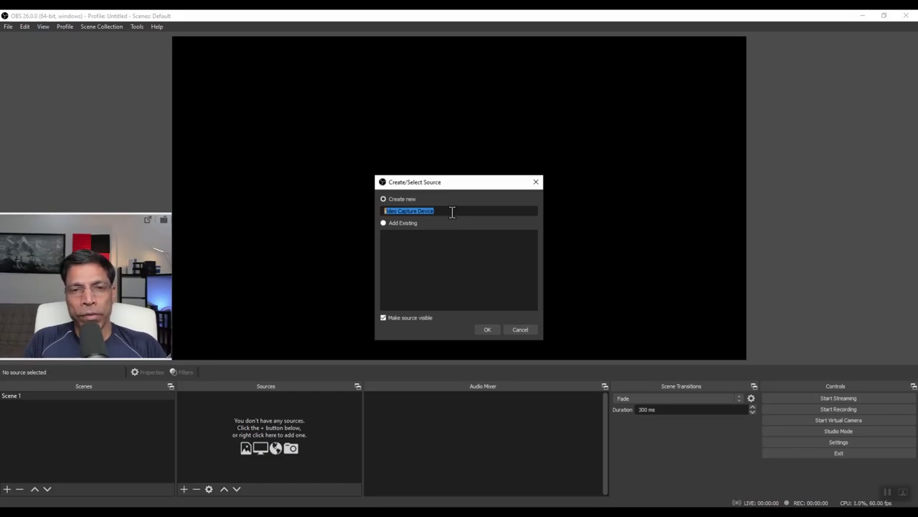
{"action": "type", "text": "Logi"}
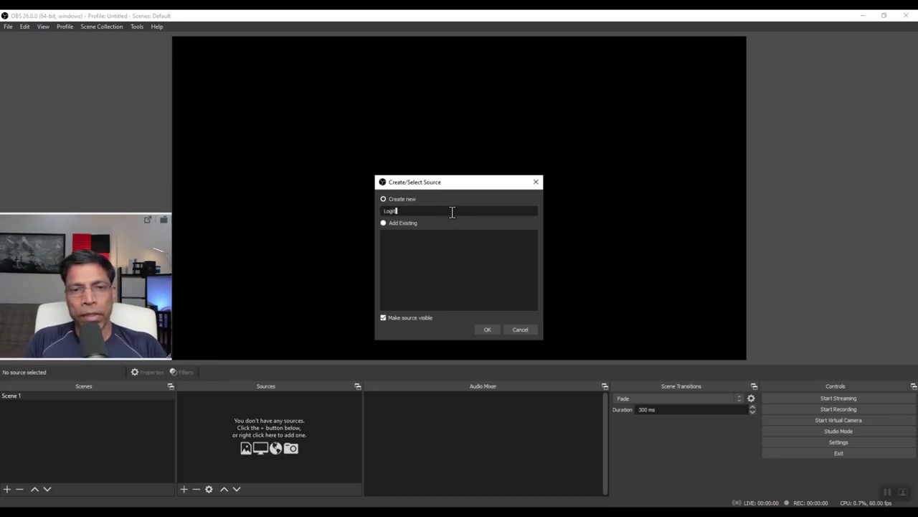
{"action": "type", "text": "tech Webcam"}
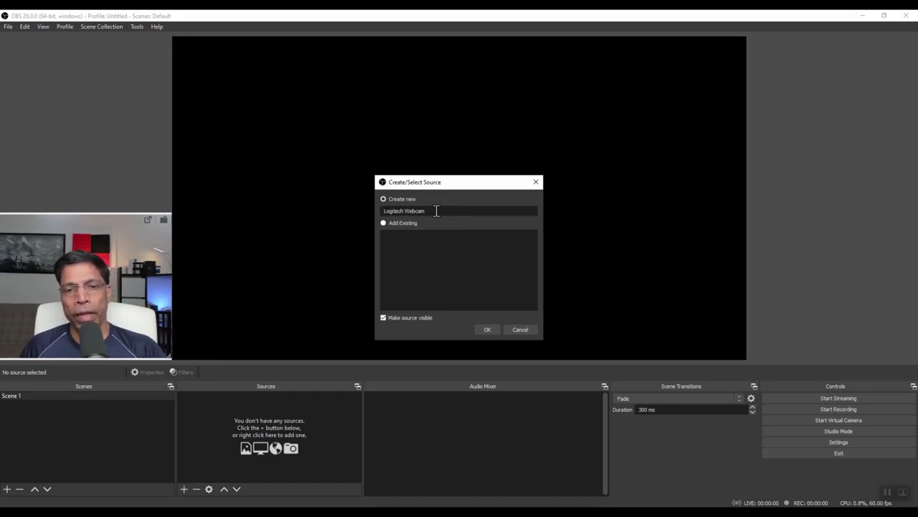
{"action": "left_click", "coordinate": [487, 330]}
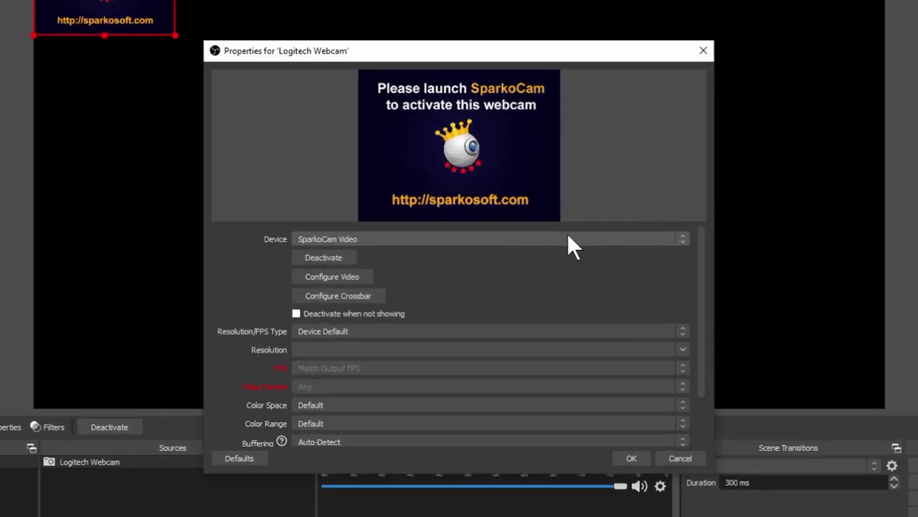
{"action": "left_click", "coordinate": [532, 244]}
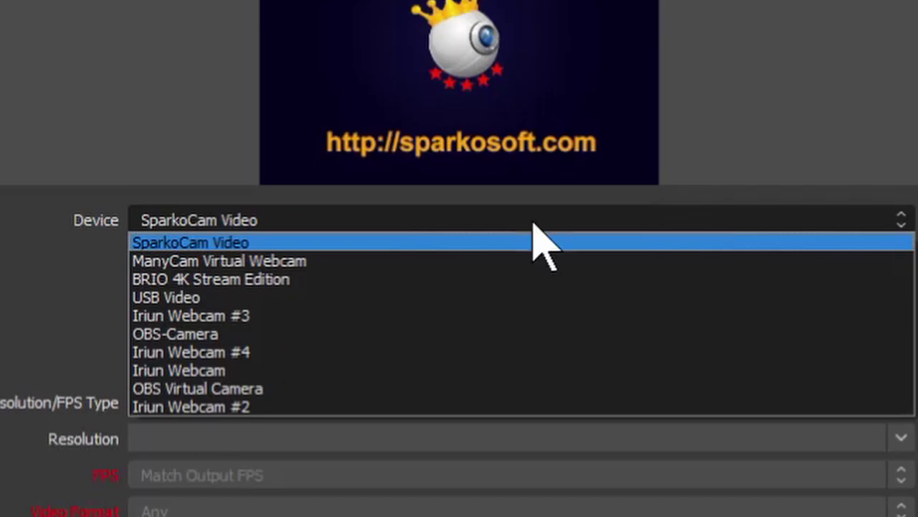
{"action": "left_click", "coordinate": [231, 281]}
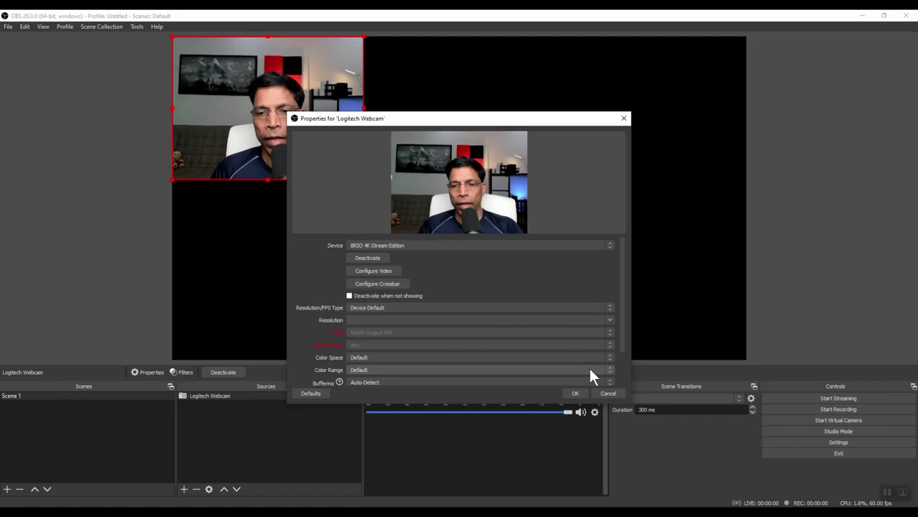
{"action": "left_click", "coordinate": [575, 394]}
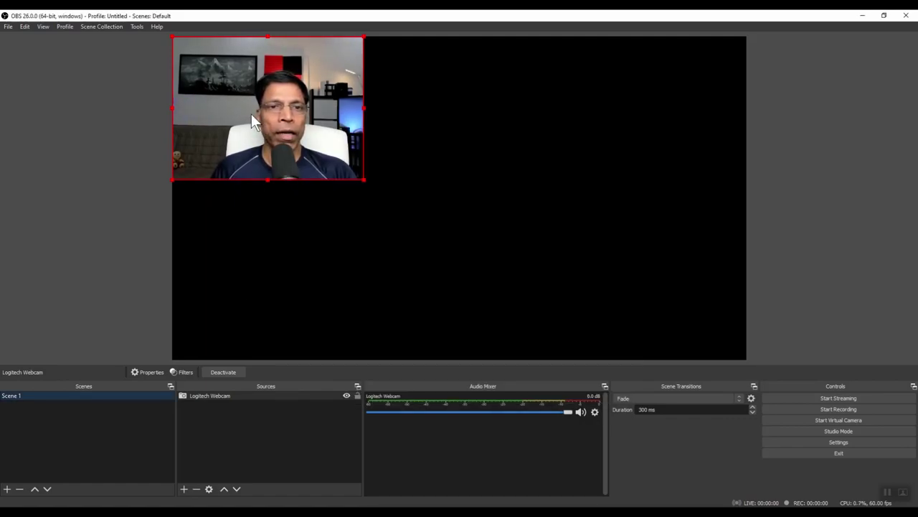
Enlarge the webcam feed and apply Transform > Fit to screen so it fills the canvas height.
{"action": "left_click_drag", "start_coordinate": [252, 114], "coordinate": [318, 249]}
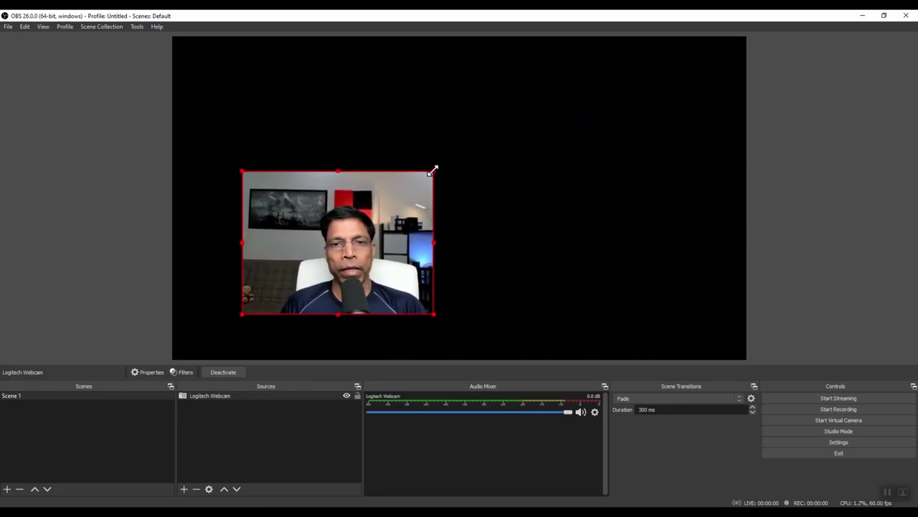
{"action": "left_click_drag", "start_coordinate": [433, 171], "coordinate": [569, 115]}
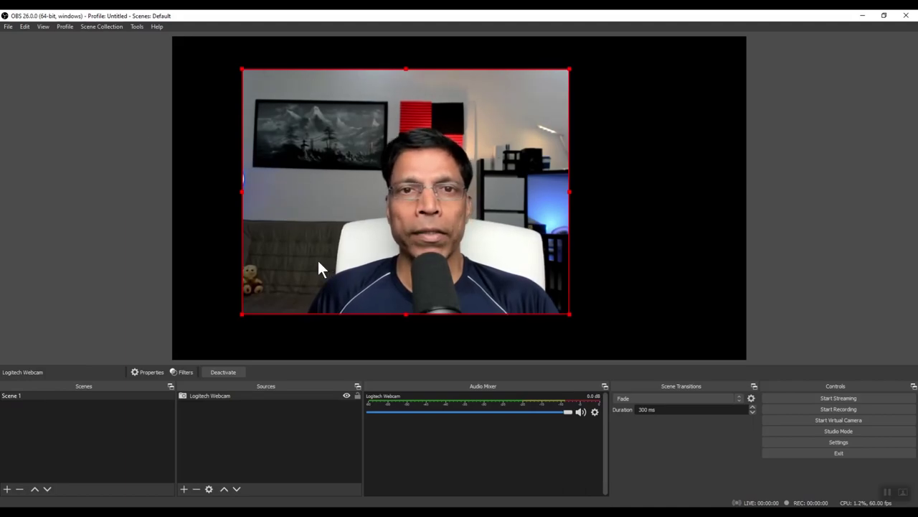
{"action": "right_click", "coordinate": [535, 148]}
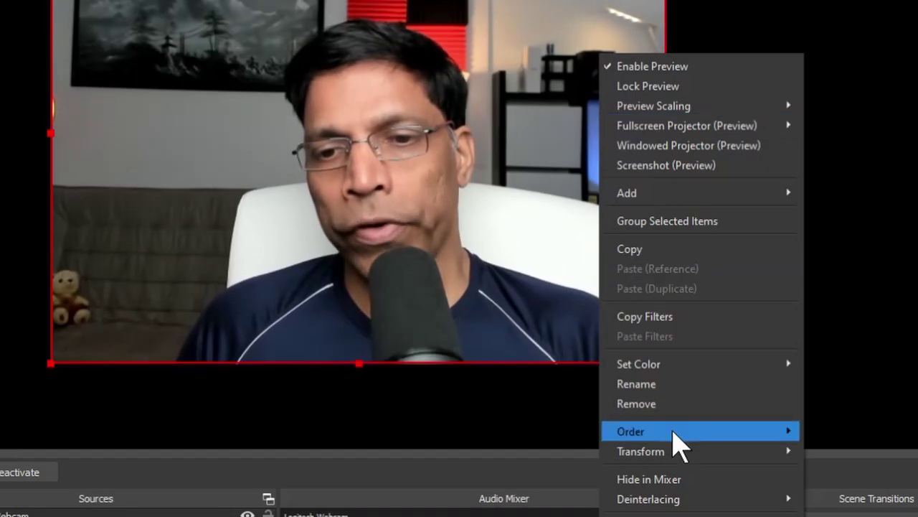
{"action": "mouse_move", "coordinate": [663, 452]}
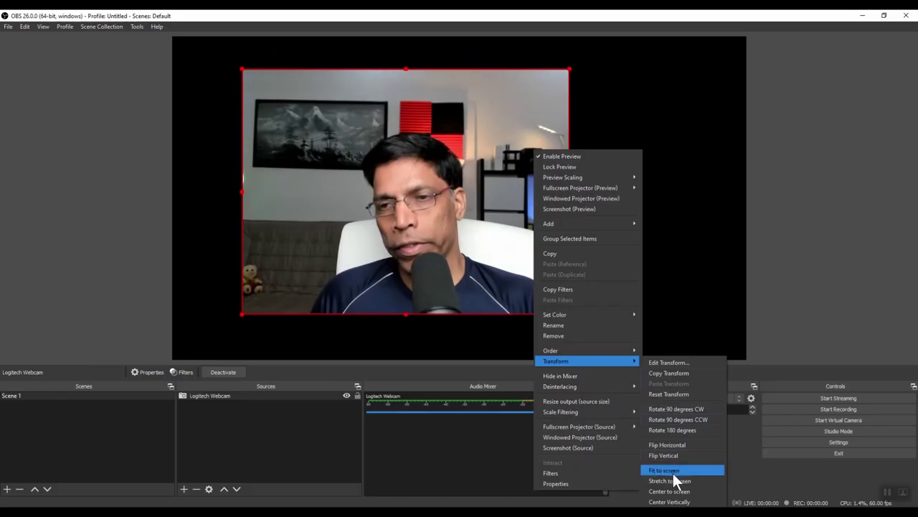
{"action": "left_click", "coordinate": [674, 471]}
{"action": "left_click", "coordinate": [213, 402]}
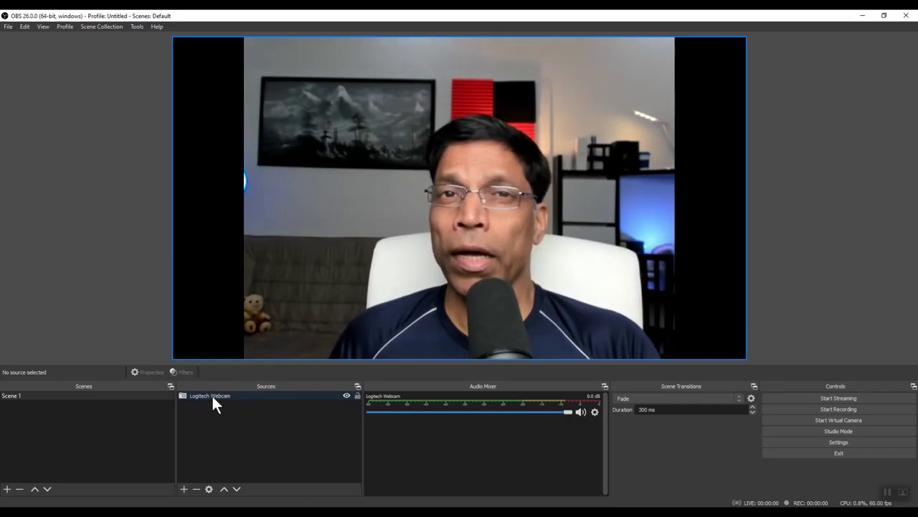
Set the webcam to a custom 1280x720 resolution, then shrink it and move it toward the upper left.
{"action": "left_click", "coordinate": [212, 398]}
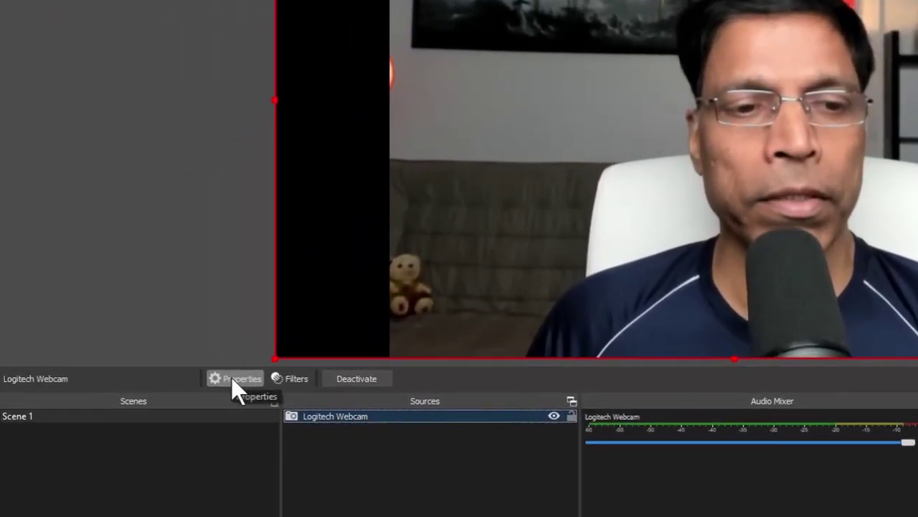
{"action": "left_click", "coordinate": [231, 376]}
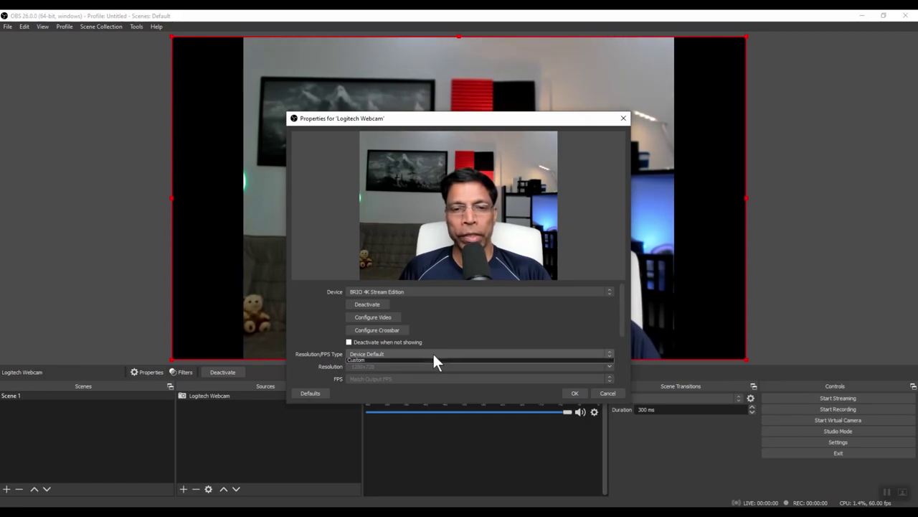
{"action": "left_click", "coordinate": [432, 352]}
{"action": "left_click", "coordinate": [366, 368]}
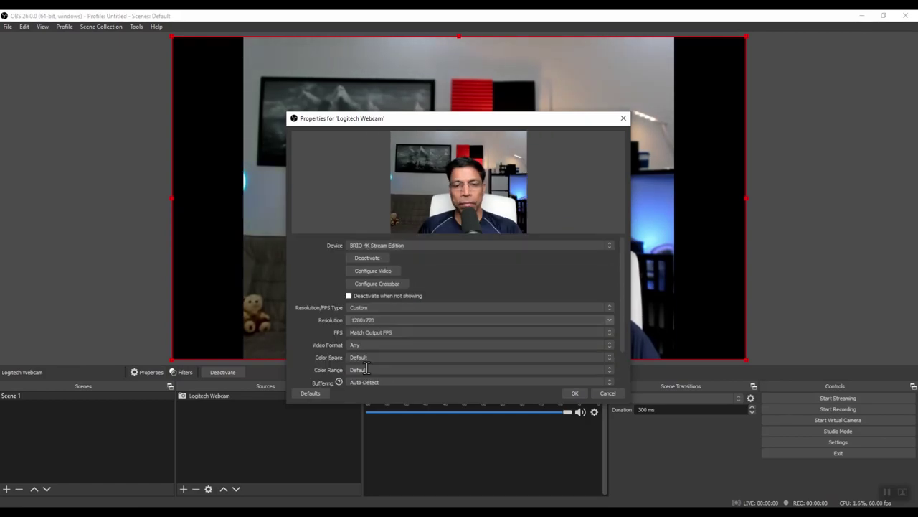
{"action": "left_click", "coordinate": [609, 320]}
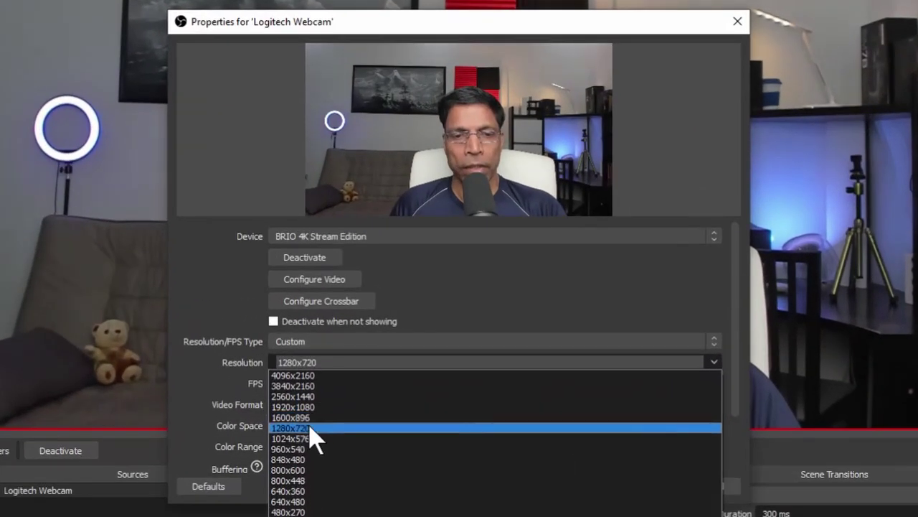
{"action": "left_click", "coordinate": [317, 419]}
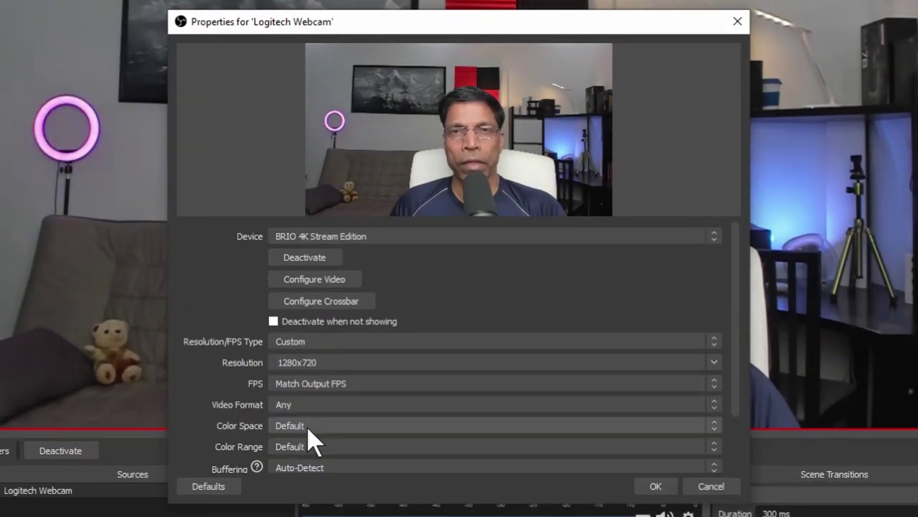
{"action": "left_click", "coordinate": [657, 489]}
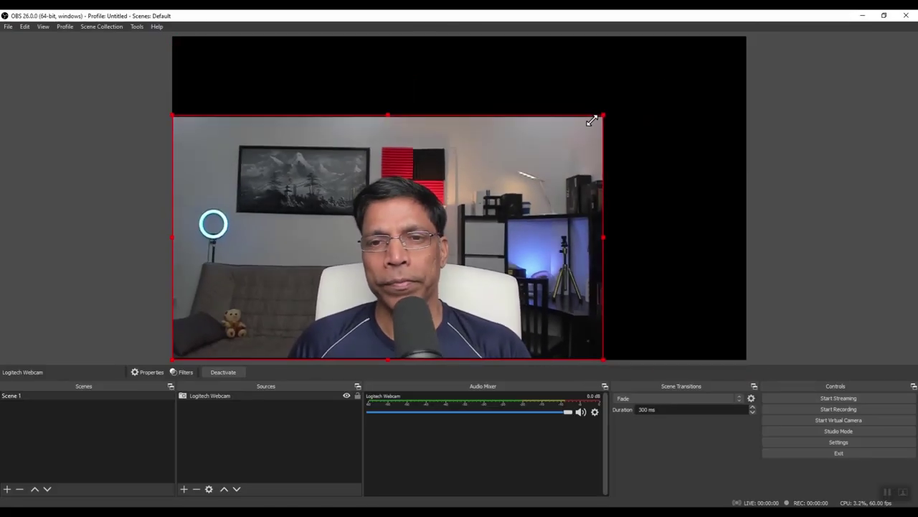
{"action": "left_click_drag", "start_coordinate": [592, 121], "coordinate": [462, 179]}
{"action": "left_click_drag", "start_coordinate": [382, 260], "coordinate": [363, 185]}
Leave the webcam against the canvas's left edge and open the PowerPoint deck in Reading View.
{"action": "left_click", "coordinate": [641, 88]}
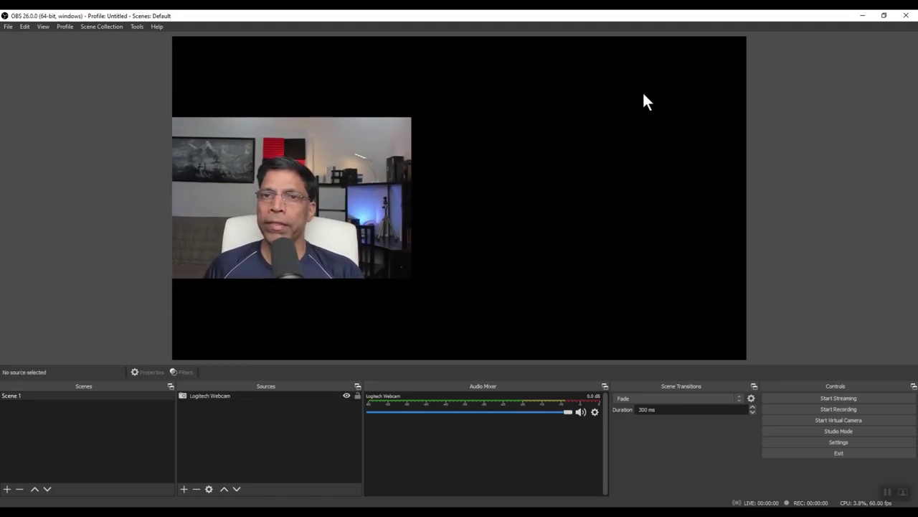
{"action": "left_click", "coordinate": [184, 489]}
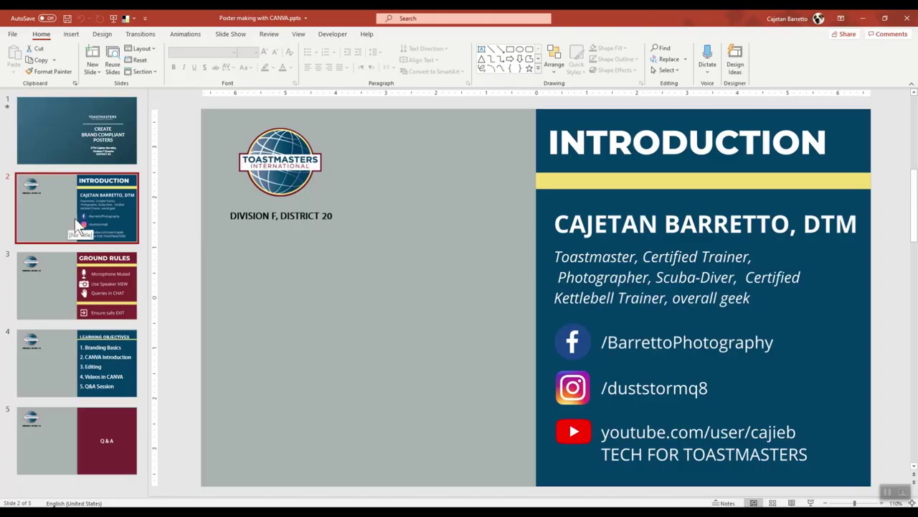
{"action": "left_click", "coordinate": [791, 502]}
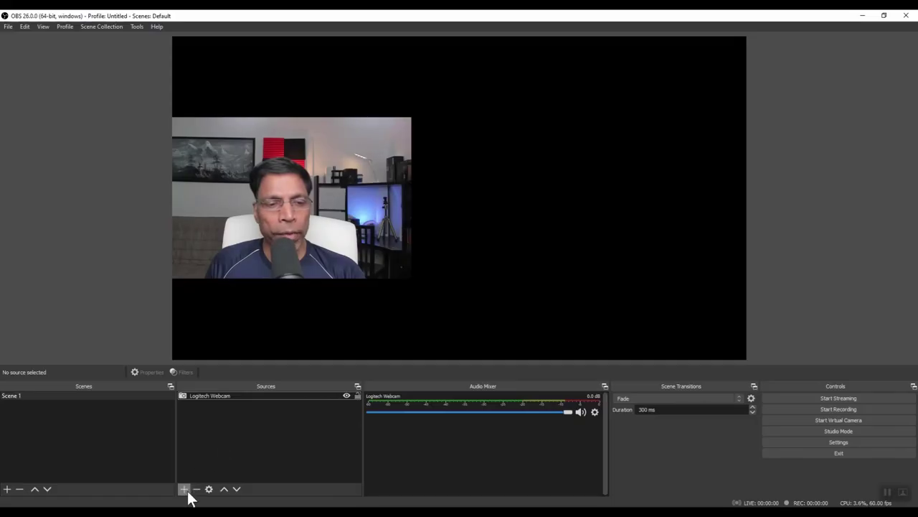
Add a Window Capture source named 'Powerpoint' that captures the PowerPoint Slide Show window.
{"action": "left_click", "coordinate": [184, 489]}
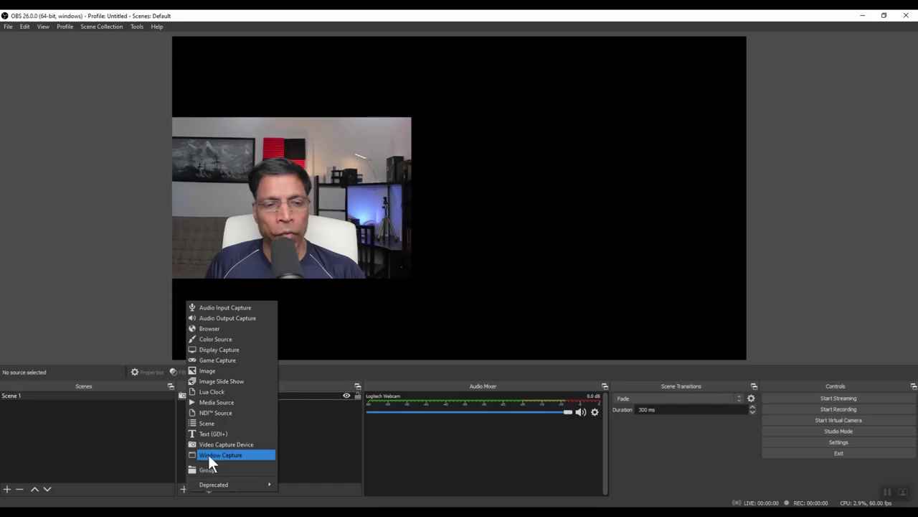
{"action": "left_click", "coordinate": [209, 456]}
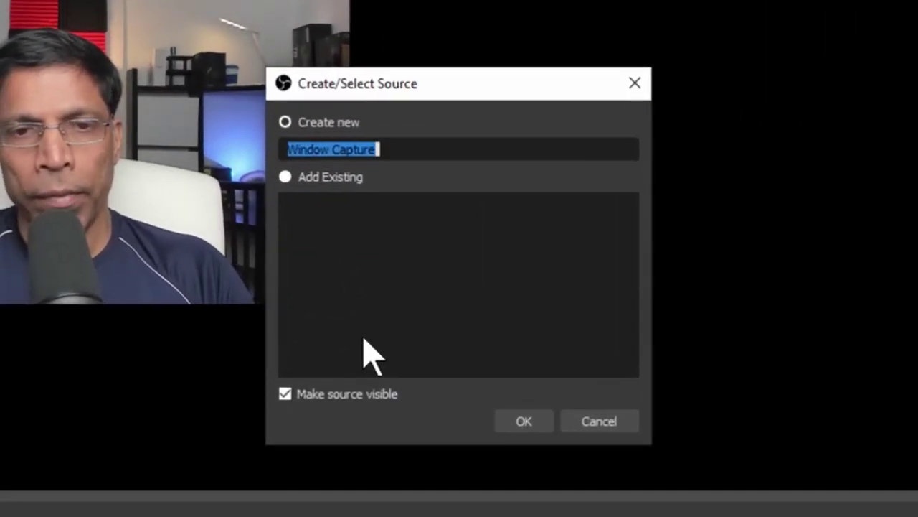
{"action": "type", "text": "Powerpoint"}
{"action": "key", "text": "Return"}
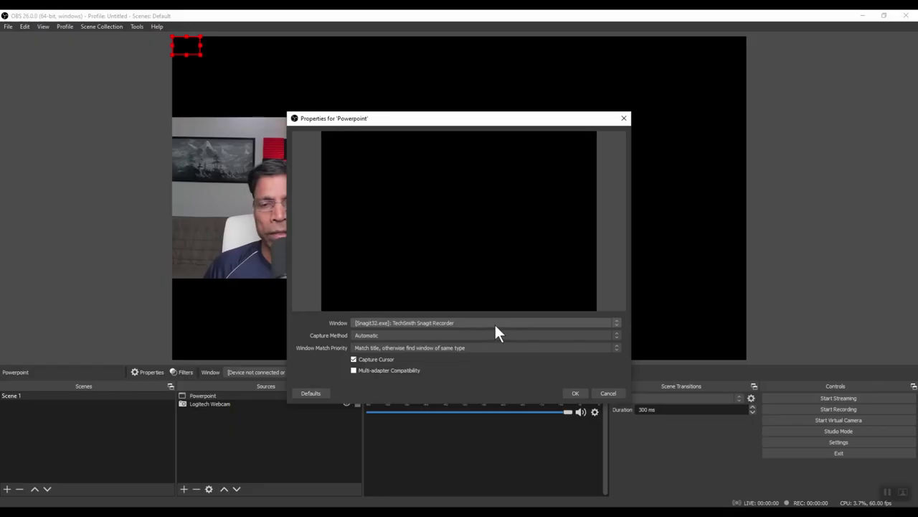
{"action": "left_click", "coordinate": [495, 322]}
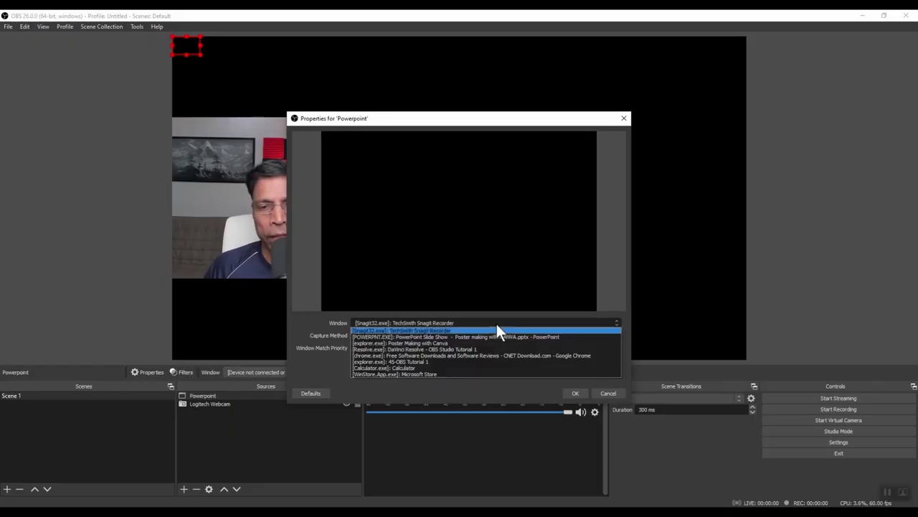
{"action": "left_click", "coordinate": [457, 337]}
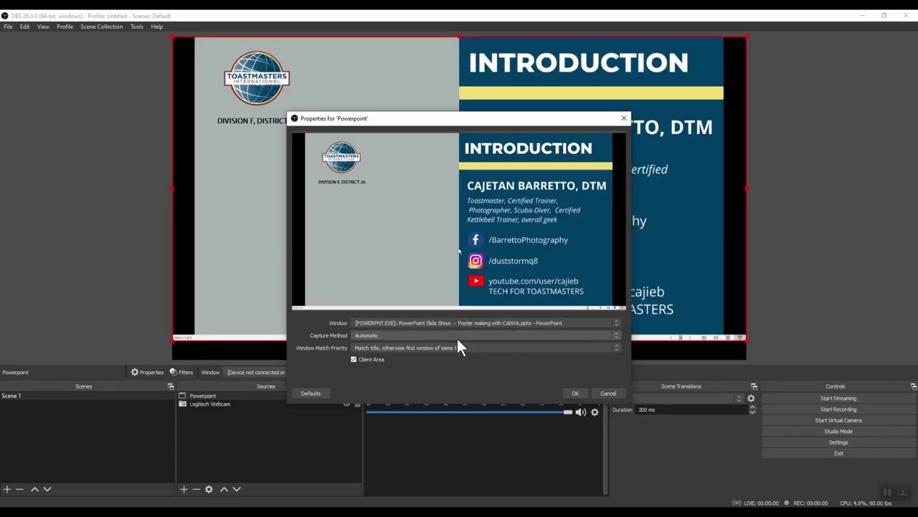
{"action": "left_click", "coordinate": [577, 393]}
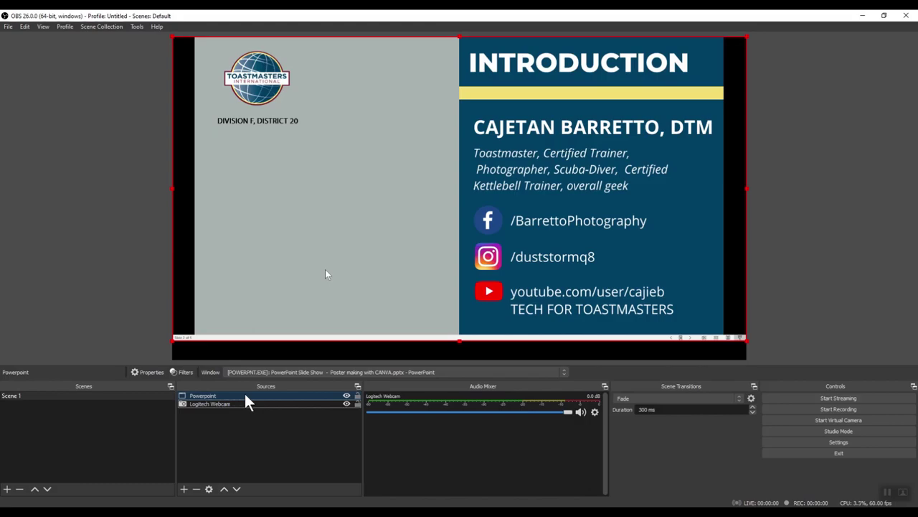
Move Logitech Webcam above the Powerpoint layer and resize it into the slide's grey left panel.
{"action": "left_click", "coordinate": [210, 405]}
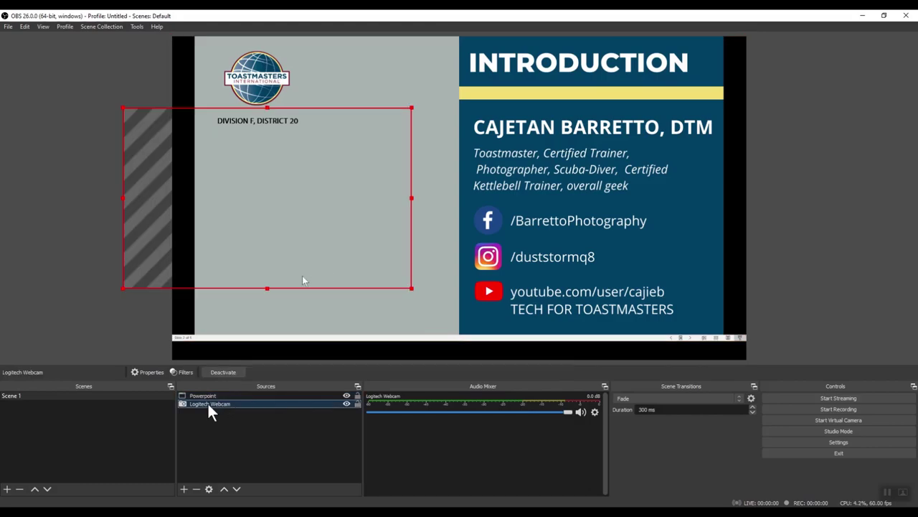
{"action": "left_click", "coordinate": [224, 489]}
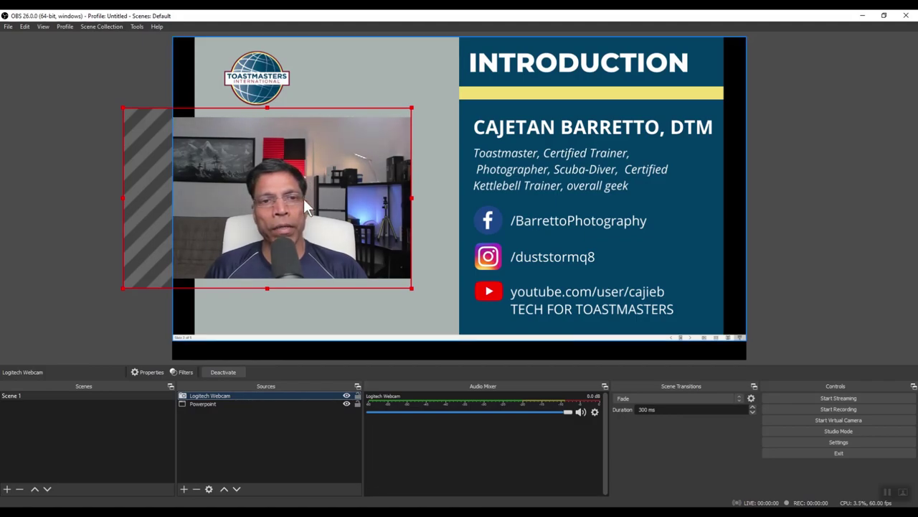
{"action": "left_click_drag", "start_coordinate": [304, 200], "coordinate": [346, 193]}
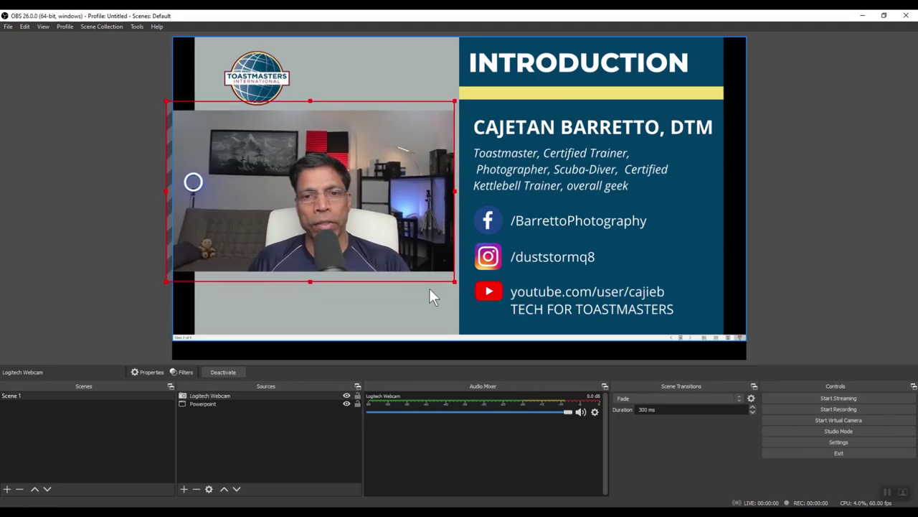
{"action": "left_click_drag", "start_coordinate": [453, 280], "coordinate": [459, 288]}
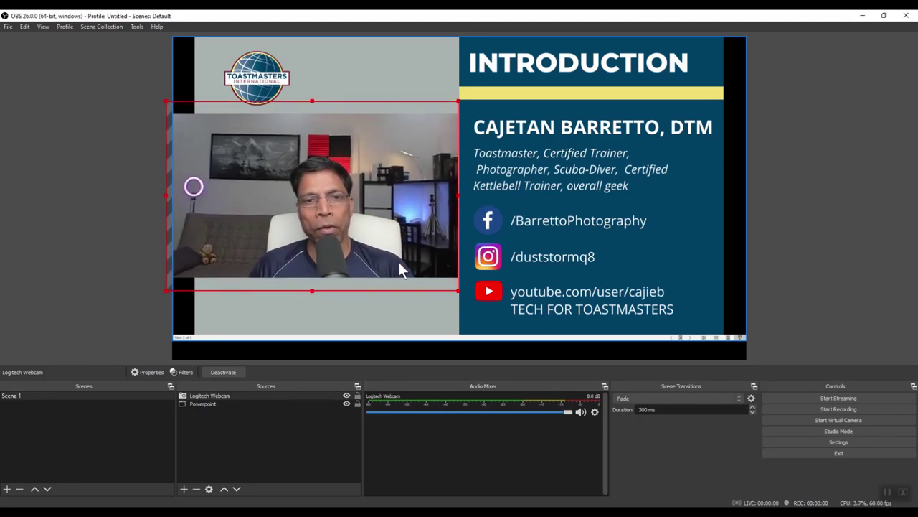
{"action": "left_click_drag", "start_coordinate": [398, 261], "coordinate": [395, 267]}
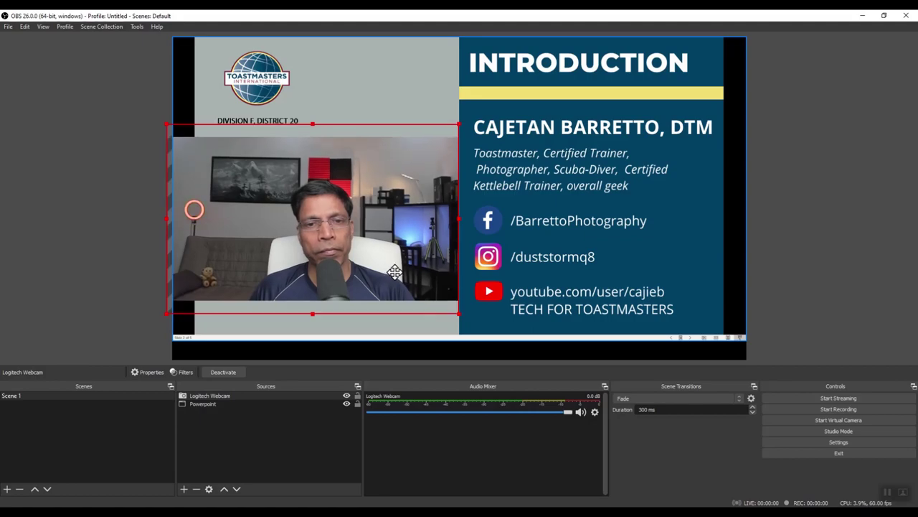
{"action": "left_click", "coordinate": [346, 65]}
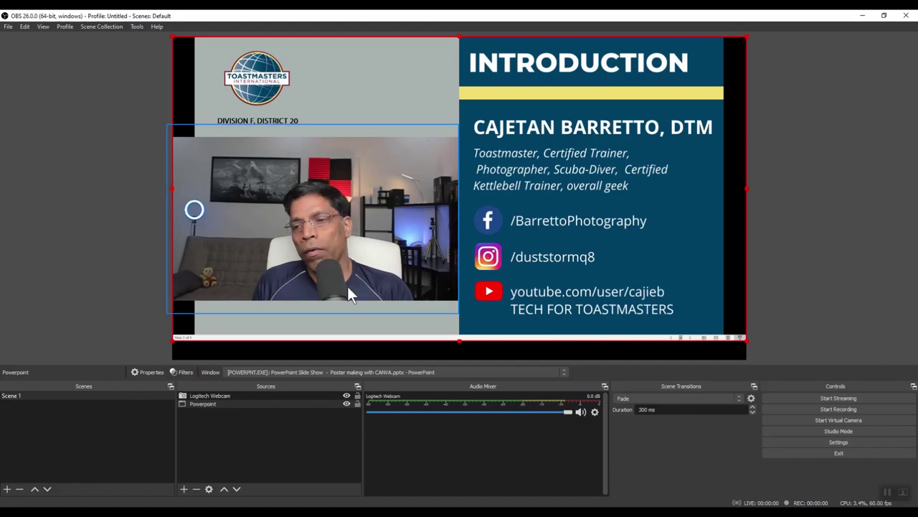
Start the OBS virtual camera and switch over to the Zoom app.
{"action": "left_click", "coordinate": [834, 421]}
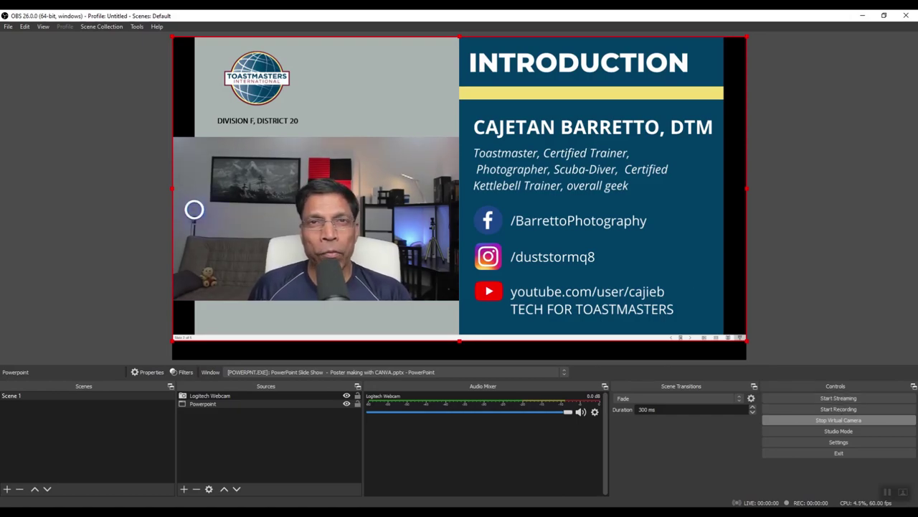
{"action": "key", "text": "alt+Tab"}
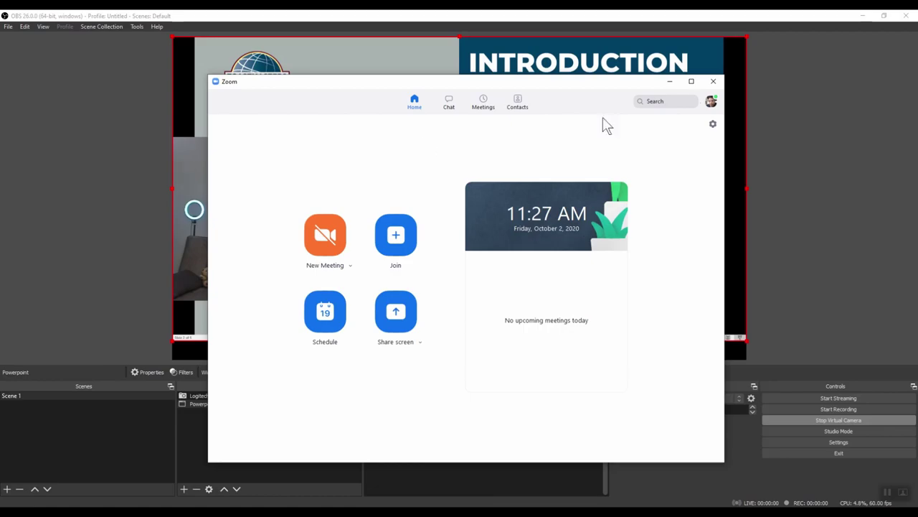
Choose OBS Virtual Camera as Zoom's video camera, showing the webcam over the Introduction slide.
{"action": "left_click", "coordinate": [713, 126]}
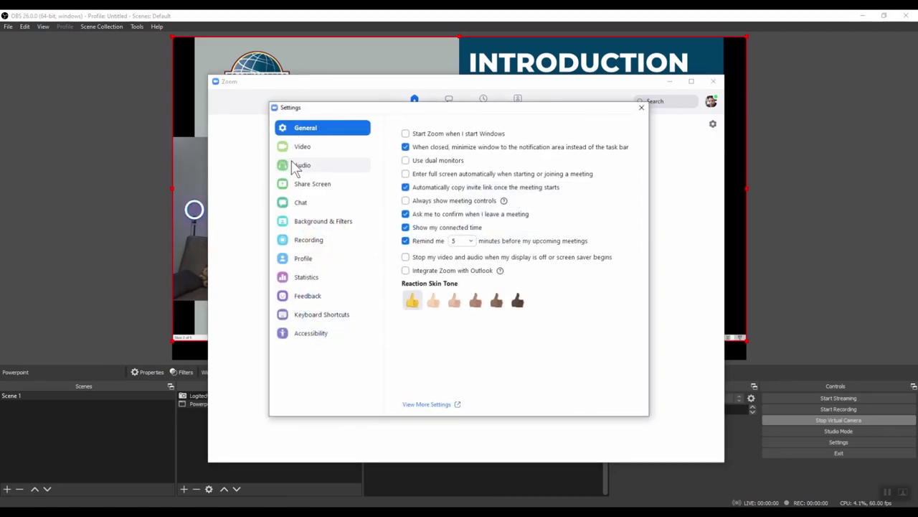
{"action": "left_click", "coordinate": [302, 146]}
{"action": "left_click", "coordinate": [530, 275]}
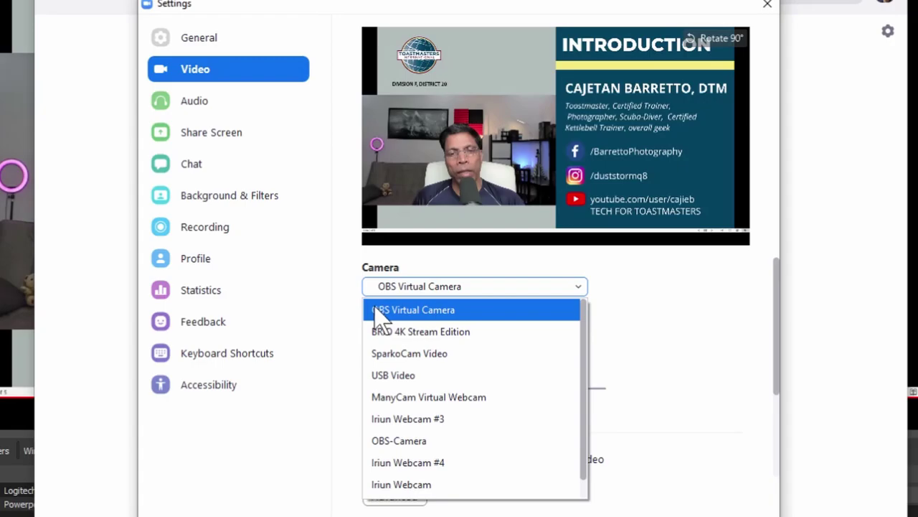
{"action": "left_click", "coordinate": [414, 316]}
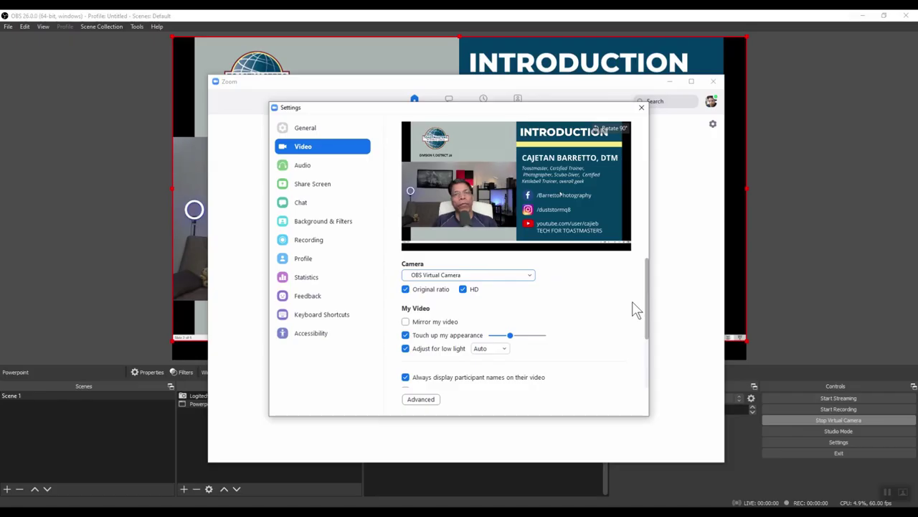